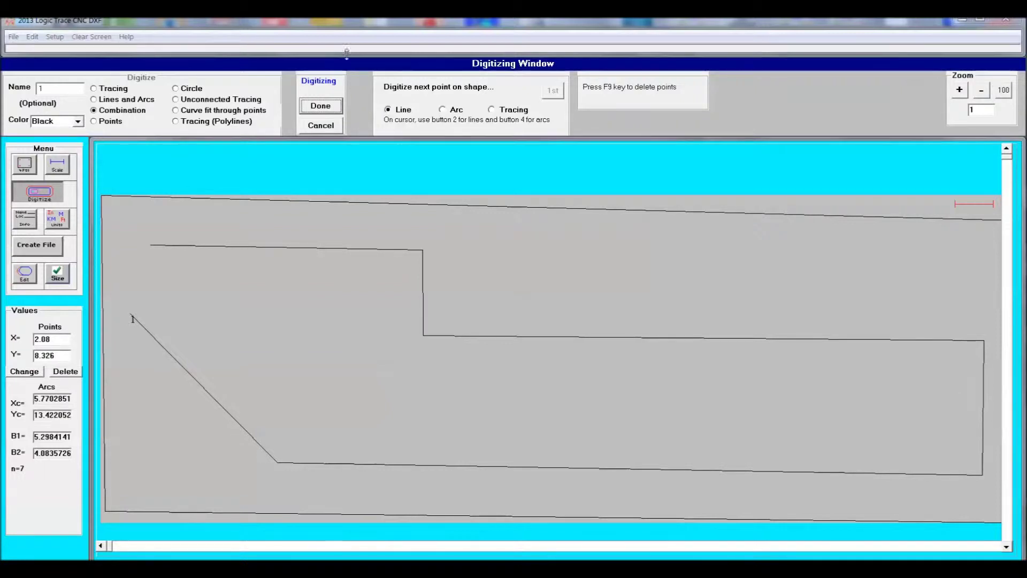
Trace the rounded corner freehand to close the plate outline, then start the DXF file creation.
{"action": "left_click", "coordinate": [493, 111]}
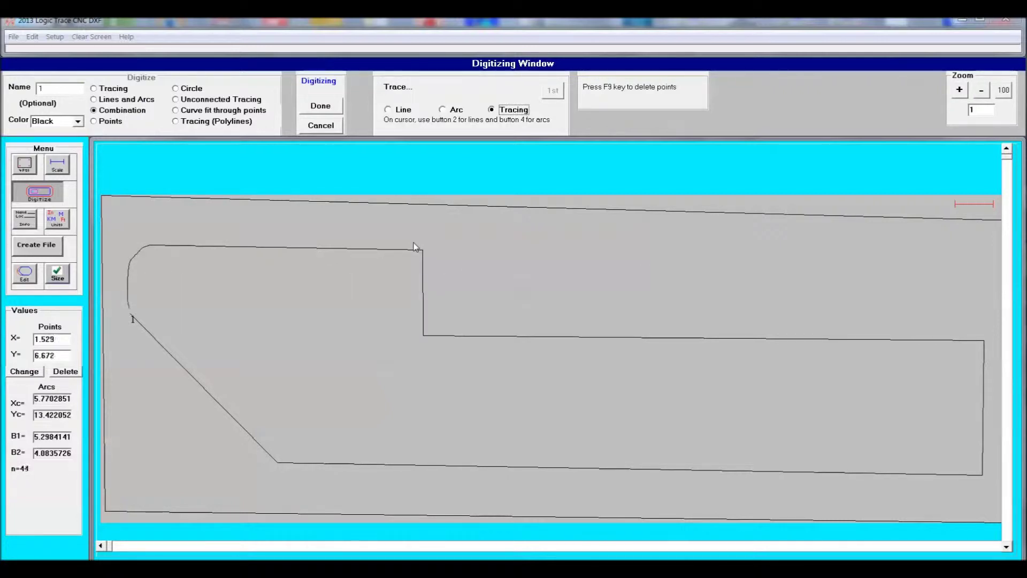
{"action": "left_click", "coordinate": [32, 250]}
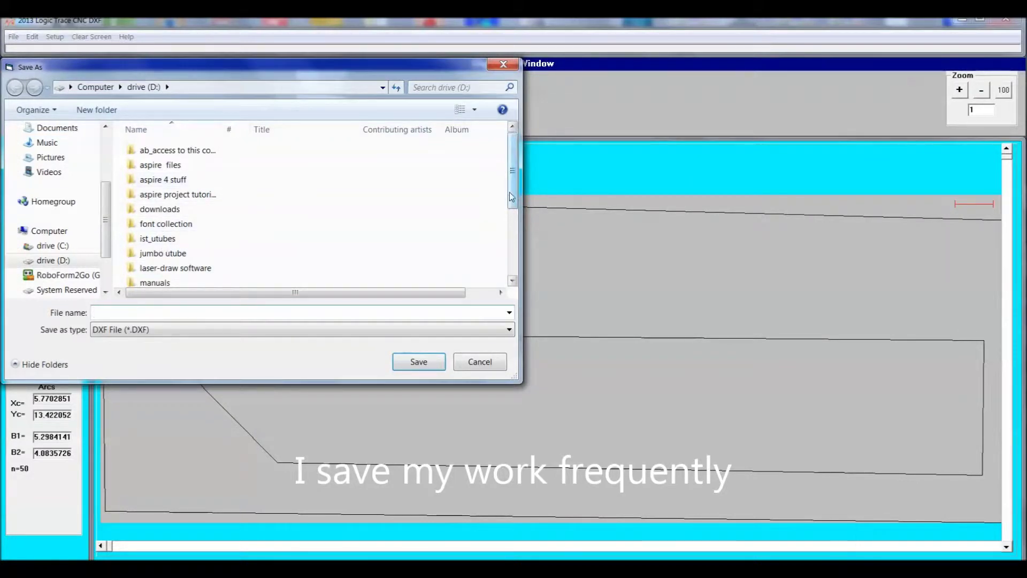
Save the outline as the DXF file 'part' inside the steel part folder.
{"action": "scroll", "coordinate": [512, 237], "scroll_direction": "down", "scroll_amount": 3}
{"action": "double_click", "coordinate": [203, 264]}
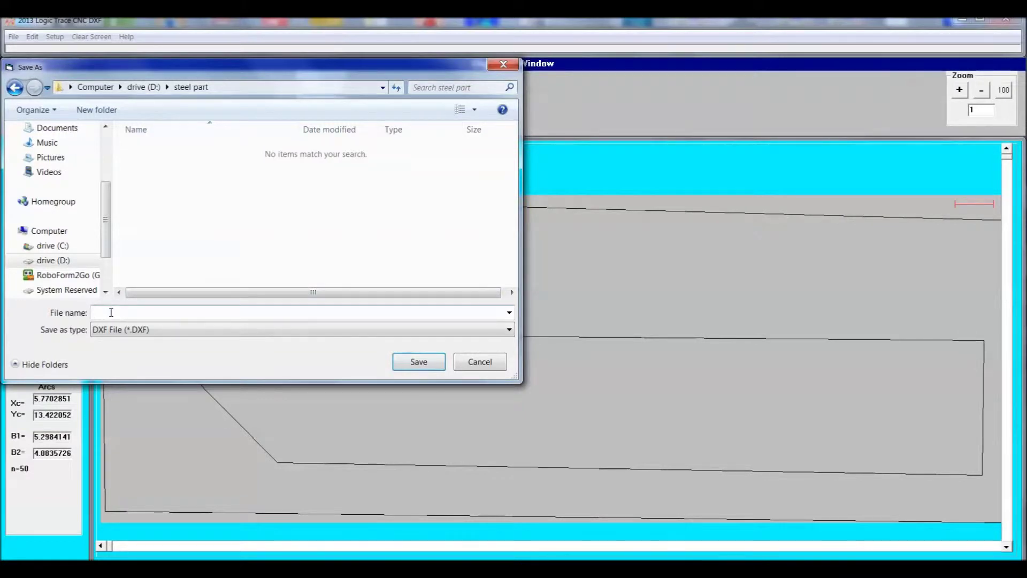
{"action": "type", "text": "part"}
{"action": "key", "text": "Return"}
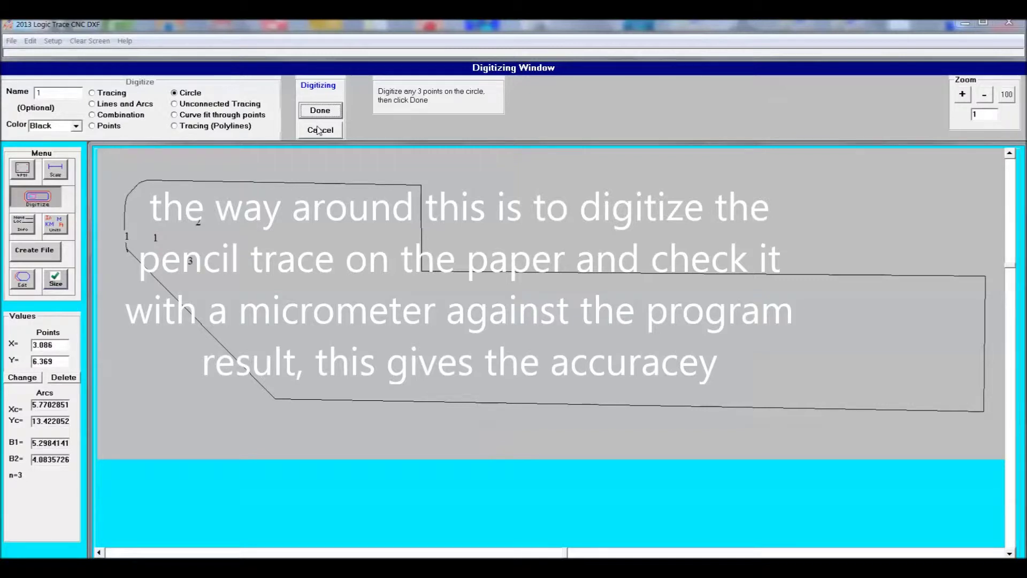
Draw the large corner hole at diameter 1.232 and begin digitizing the next hole.
{"action": "left_click", "coordinate": [320, 111]}
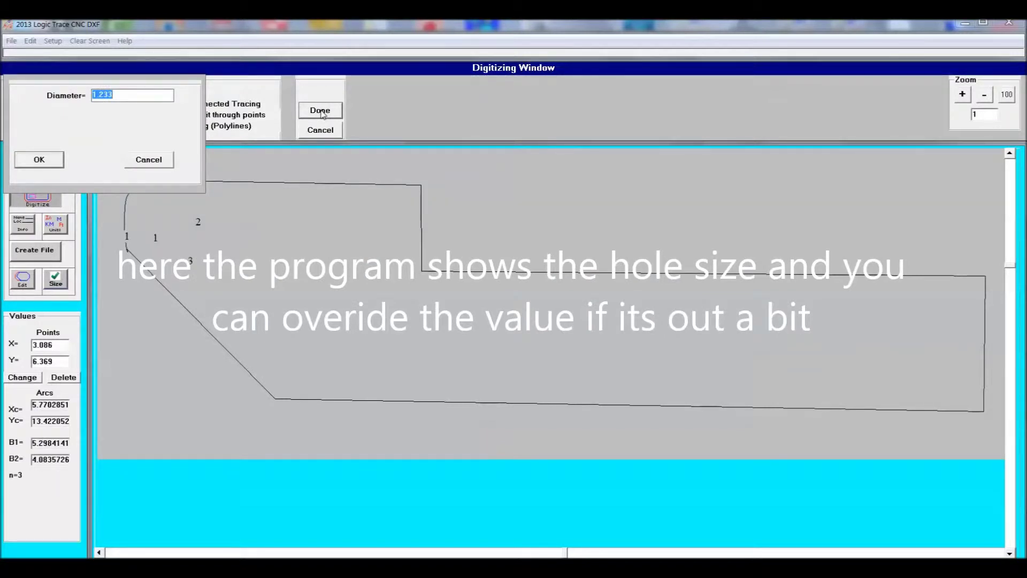
{"action": "left_click", "coordinate": [124, 95]}
{"action": "key", "text": "BackSpace"}
{"action": "type", "text": "2"}
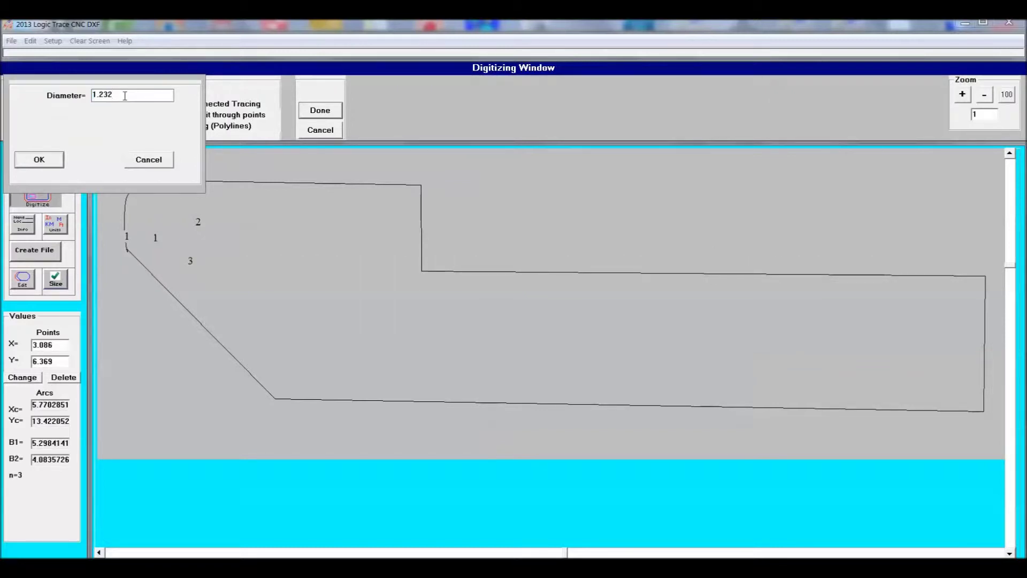
{"action": "left_click", "coordinate": [45, 162]}
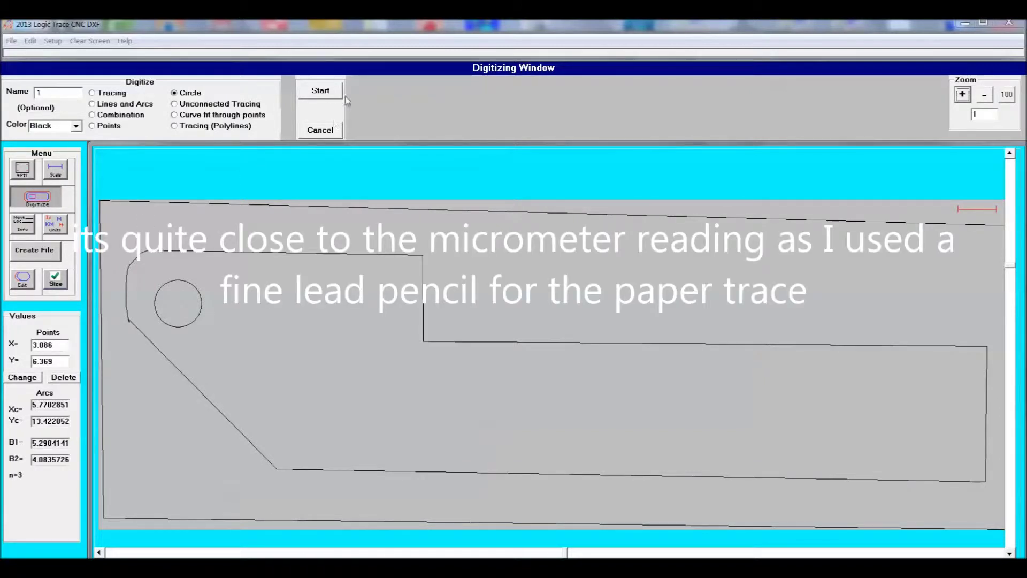
{"action": "left_click", "coordinate": [327, 94]}
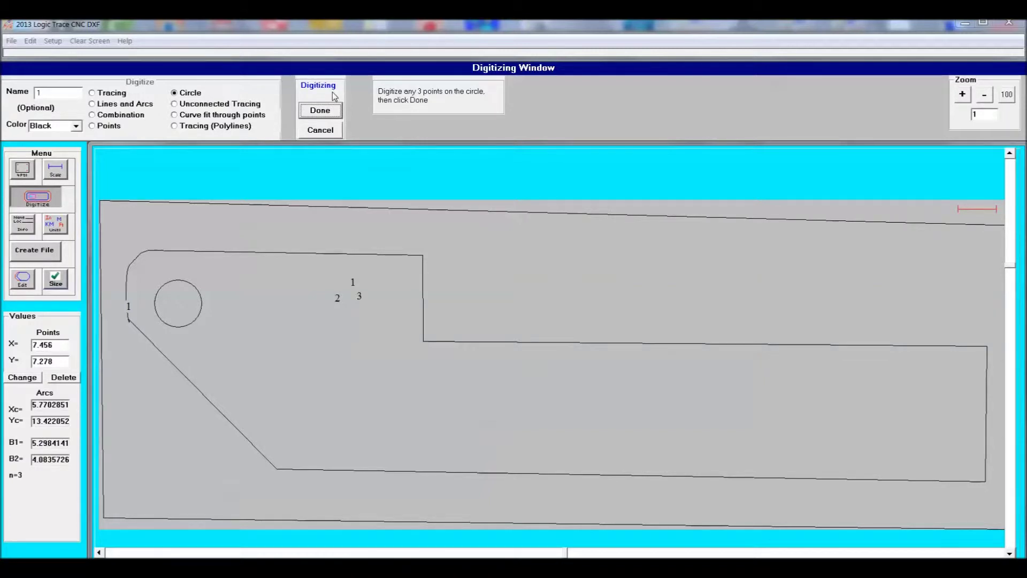
Finish the second hole's three points and enter .662 as its diameter.
{"action": "left_click", "coordinate": [316, 113]}
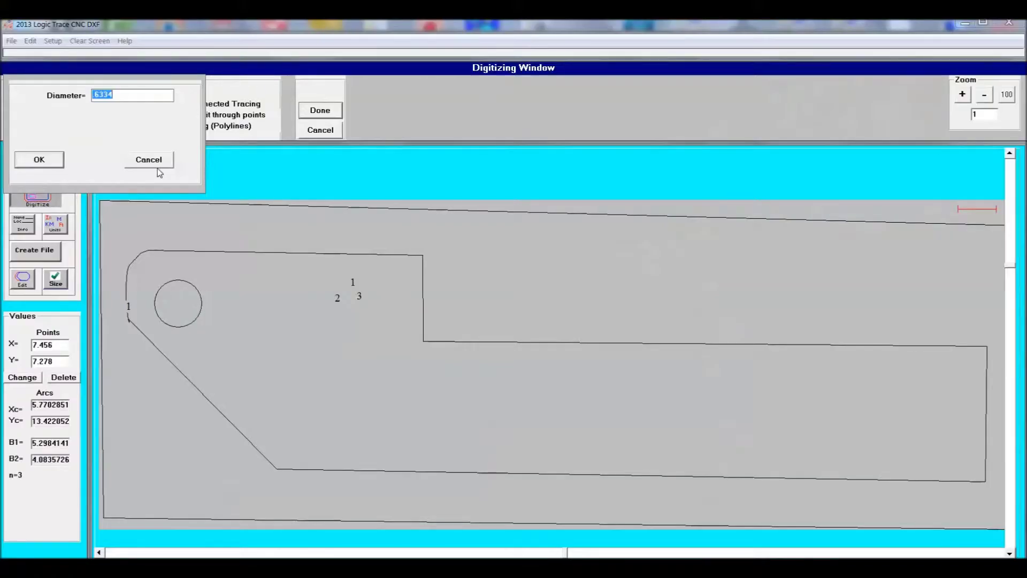
{"action": "type", "text": ".662"}
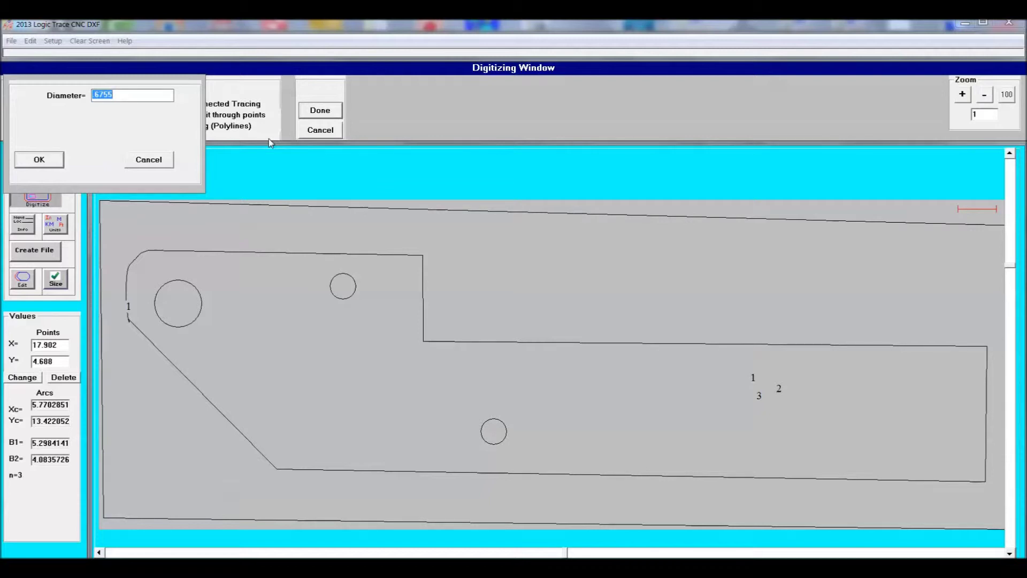
Draw the remaining hole circles, correcting one diameter to .688 and accepting the last.
{"action": "type", "text": "."}
{"action": "type", "text": "688"}
{"action": "left_click", "coordinate": [51, 158]}
{"action": "left_click", "coordinate": [314, 94]}
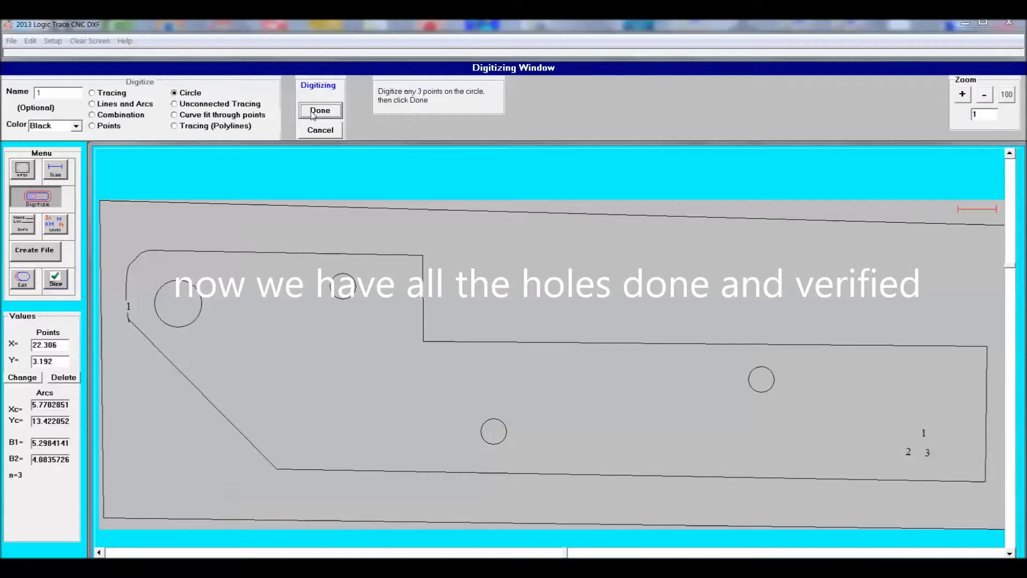
{"action": "left_click", "coordinate": [319, 110]}
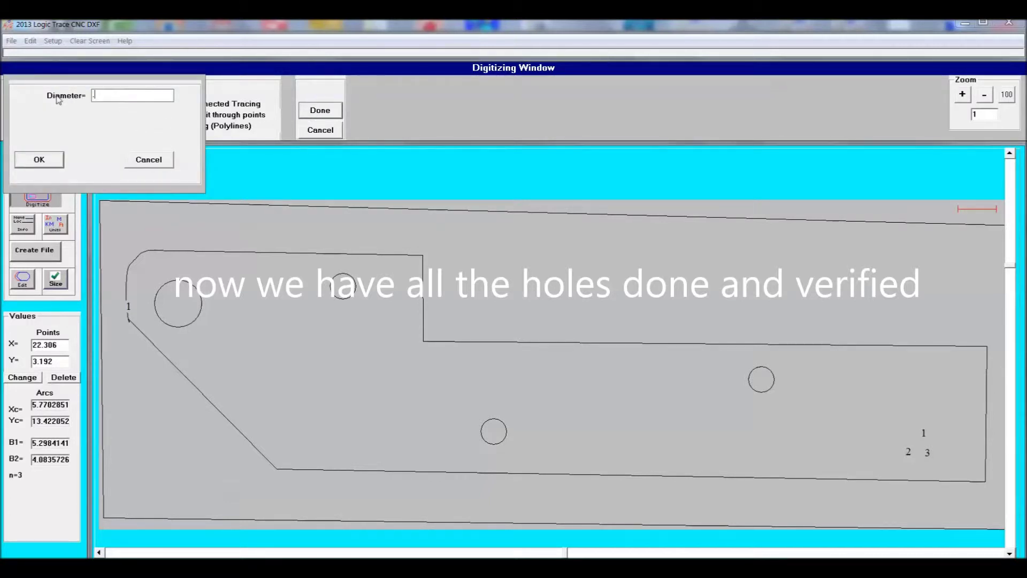
{"action": "left_click", "coordinate": [58, 163]}
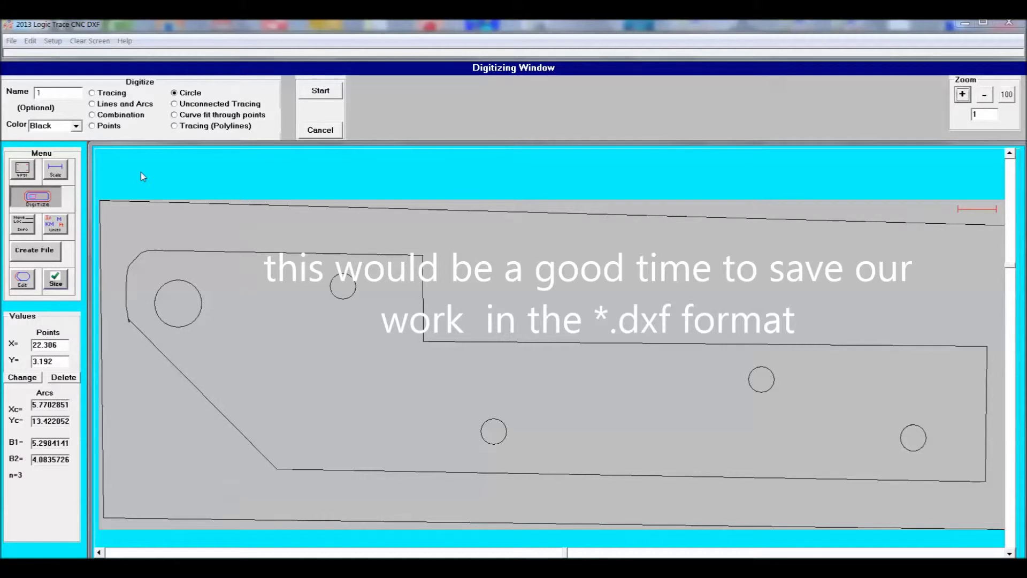
Save the finished six-hole plate as the DXF file 'partdone'.
{"action": "left_click", "coordinate": [56, 250]}
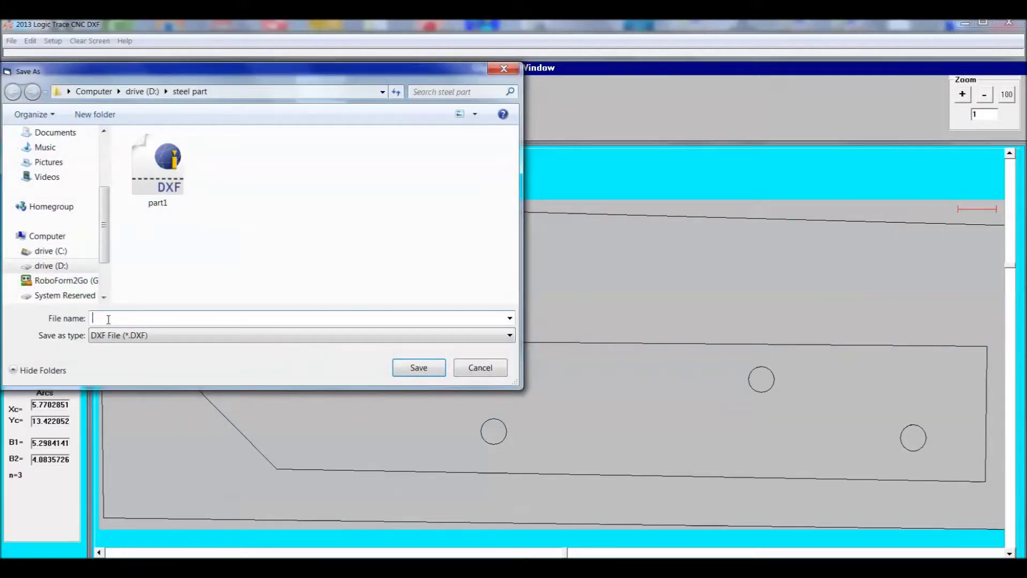
{"action": "type", "text": "part1done"}
{"action": "key", "text": "Return"}
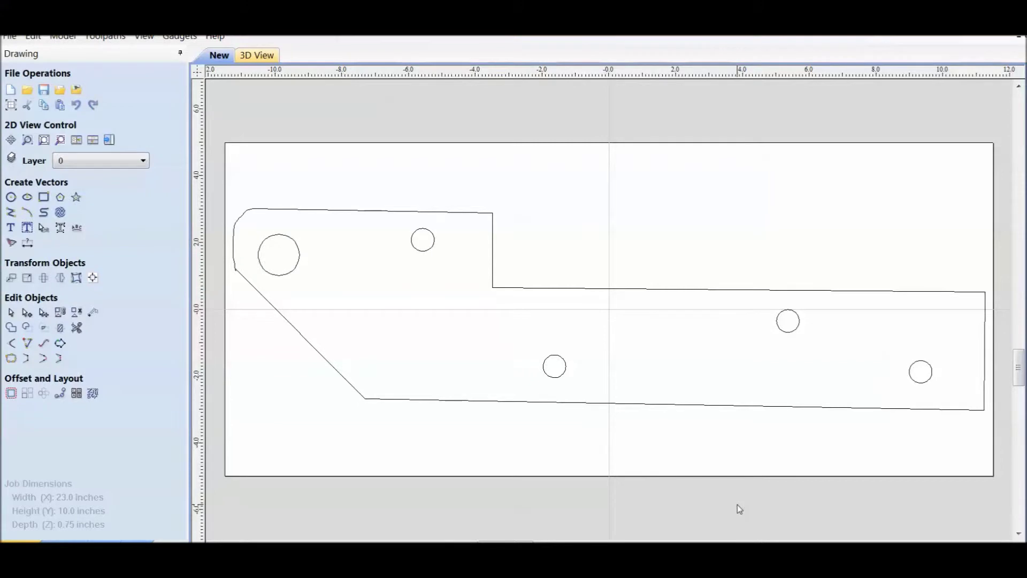
Confirm the imported design contains no open vectors.
{"action": "right_click", "coordinate": [561, 232]}
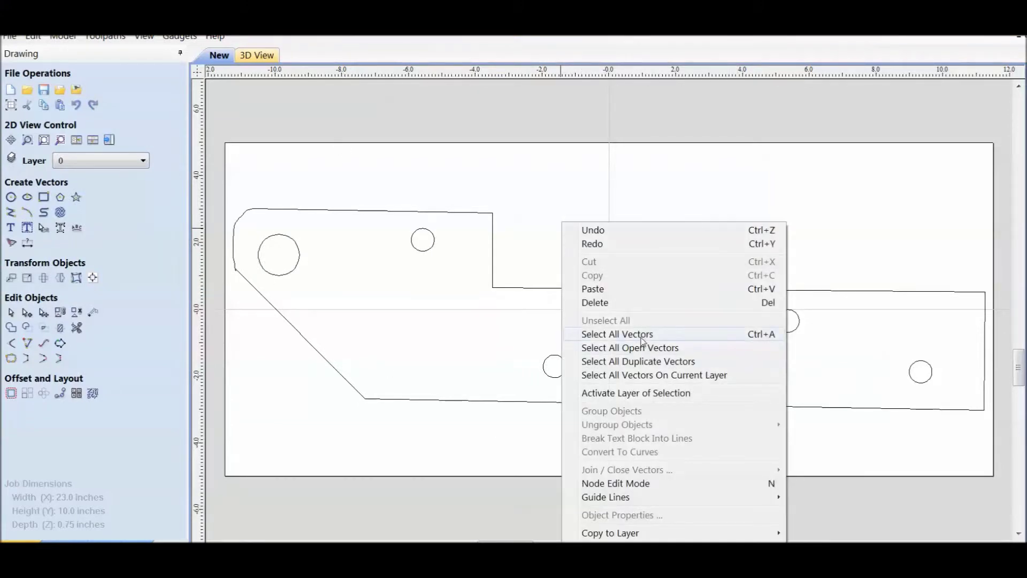
{"action": "left_click", "coordinate": [646, 347]}
{"action": "left_click", "coordinate": [520, 309]}
Adjust the outline's nodes at the curve's lower end, then deselect it.
{"action": "scroll", "coordinate": [252, 259], "scroll_direction": "up", "scroll_amount": 2}
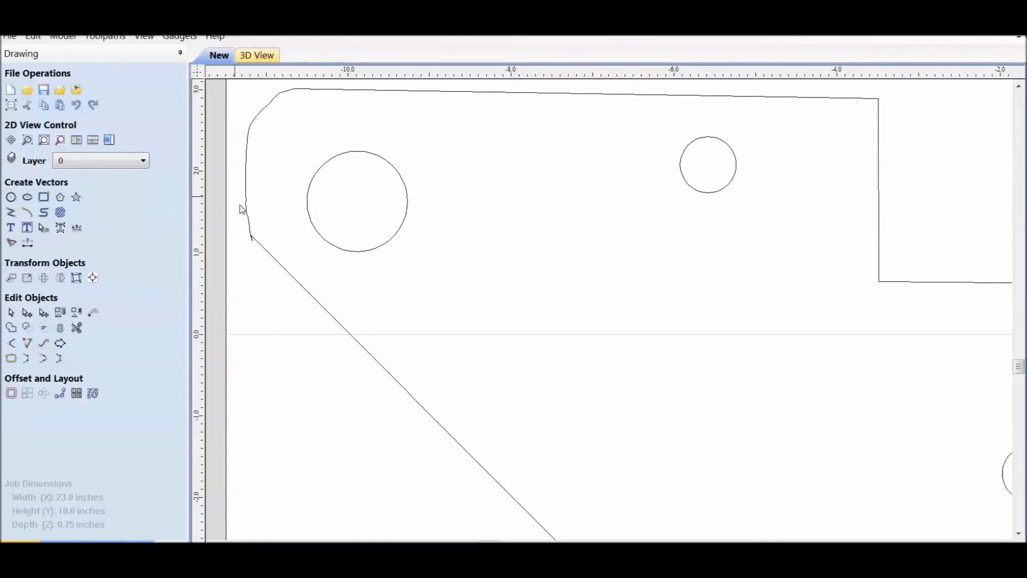
{"action": "left_click", "coordinate": [254, 243]}
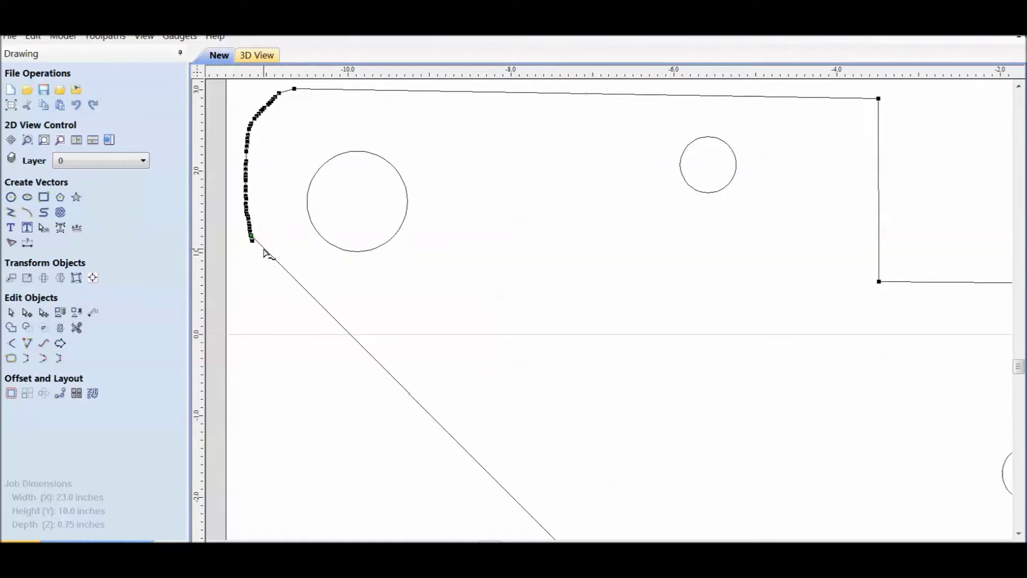
{"action": "left_click", "coordinate": [254, 242]}
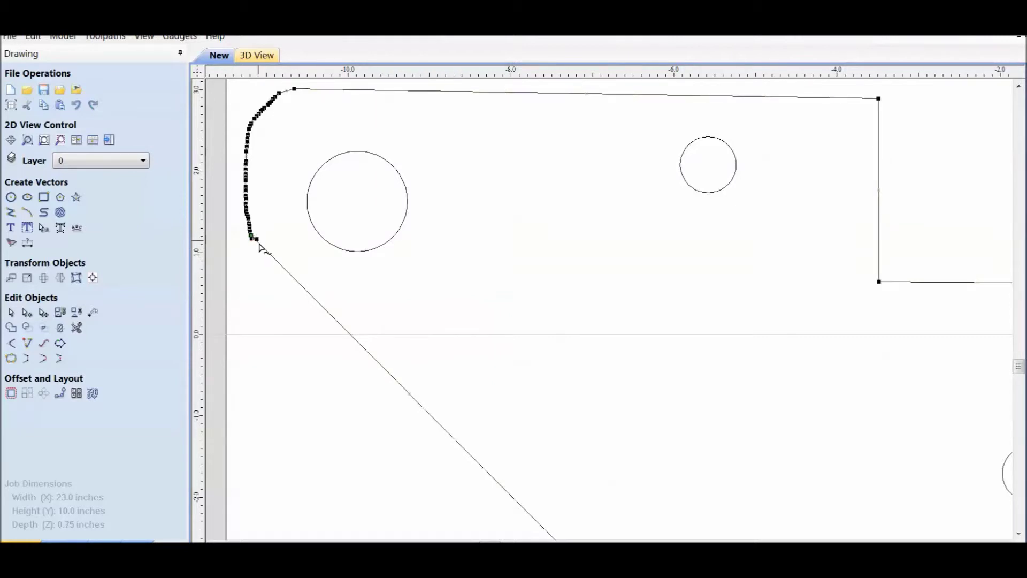
{"action": "left_click", "coordinate": [297, 273]}
Box-select the plate outline together with all five hole circles.
{"action": "right_click", "coordinate": [495, 310]}
{"action": "scroll", "coordinate": [428, 284], "scroll_direction": "down", "scroll_amount": 6}
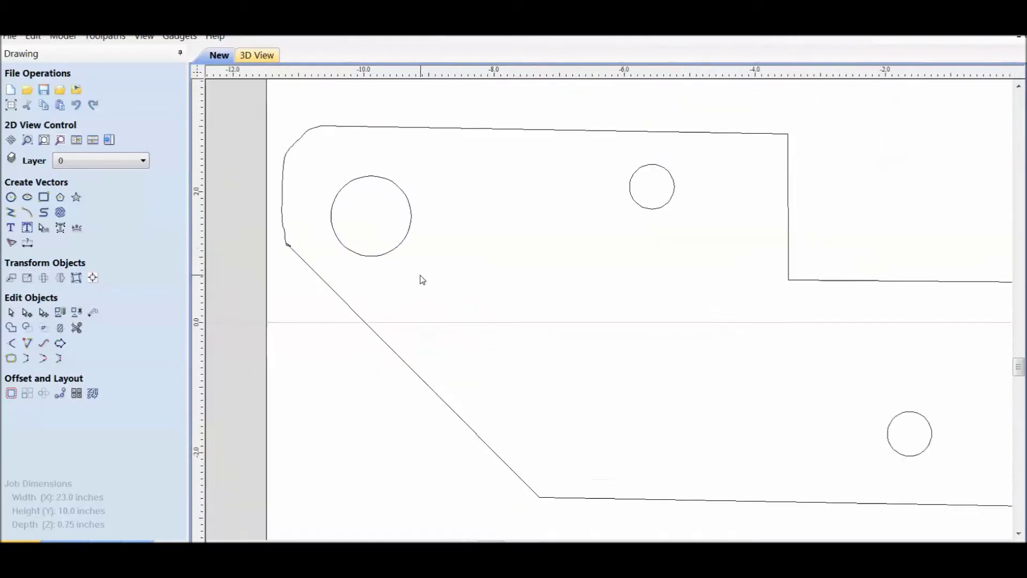
{"action": "left_click_drag", "start_coordinate": [331, 183], "coordinate": [886, 430]}
{"action": "left_click", "coordinate": [108, 140]}
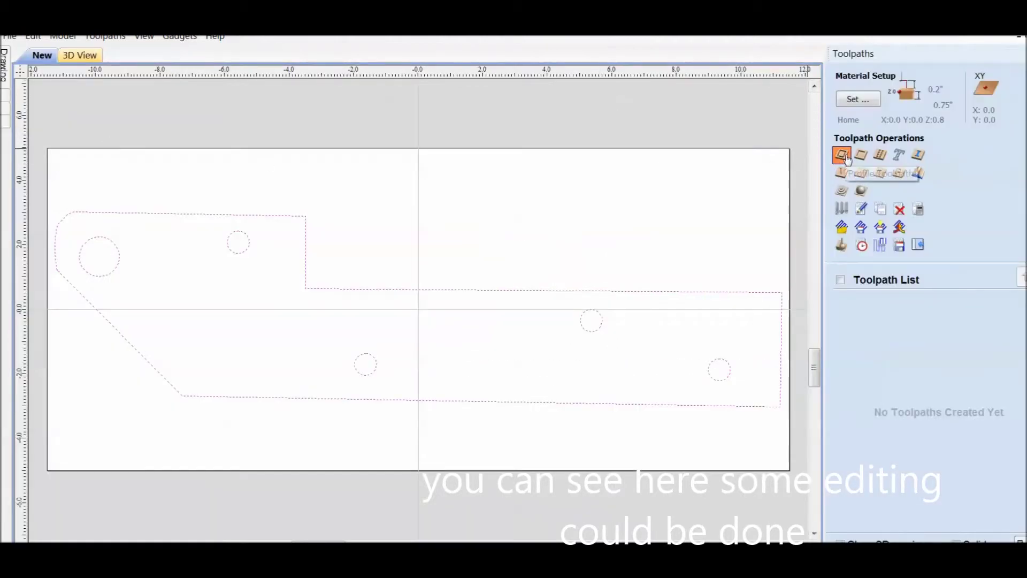
Calculate a 2D profile toolpath around the part and preview it cut into the board.
{"action": "left_click", "coordinate": [841, 155]}
{"action": "scroll", "coordinate": [1023, 379], "scroll_direction": "down", "scroll_amount": 3}
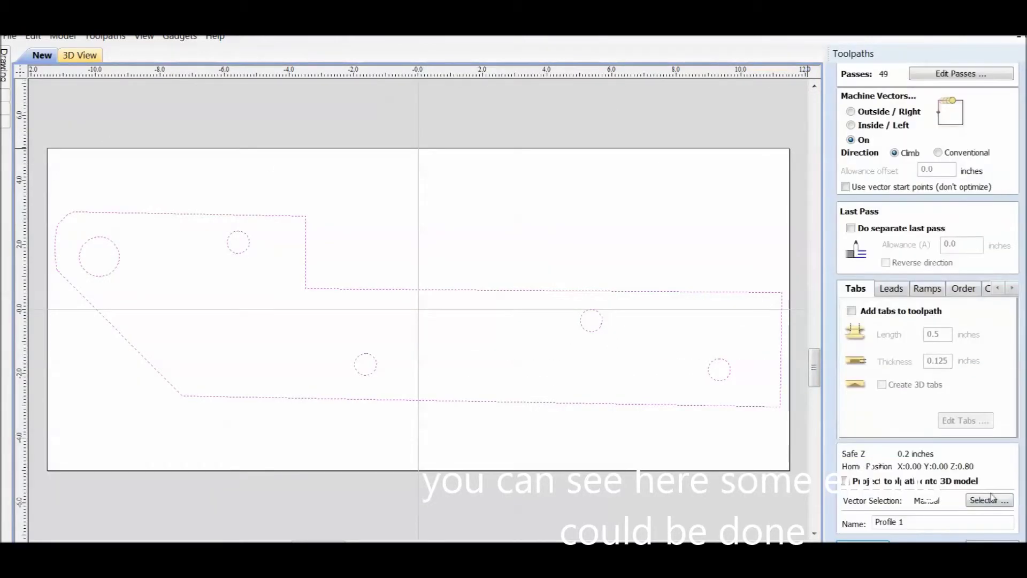
{"action": "left_click", "coordinate": [862, 547]}
{"action": "left_click", "coordinate": [490, 376]}
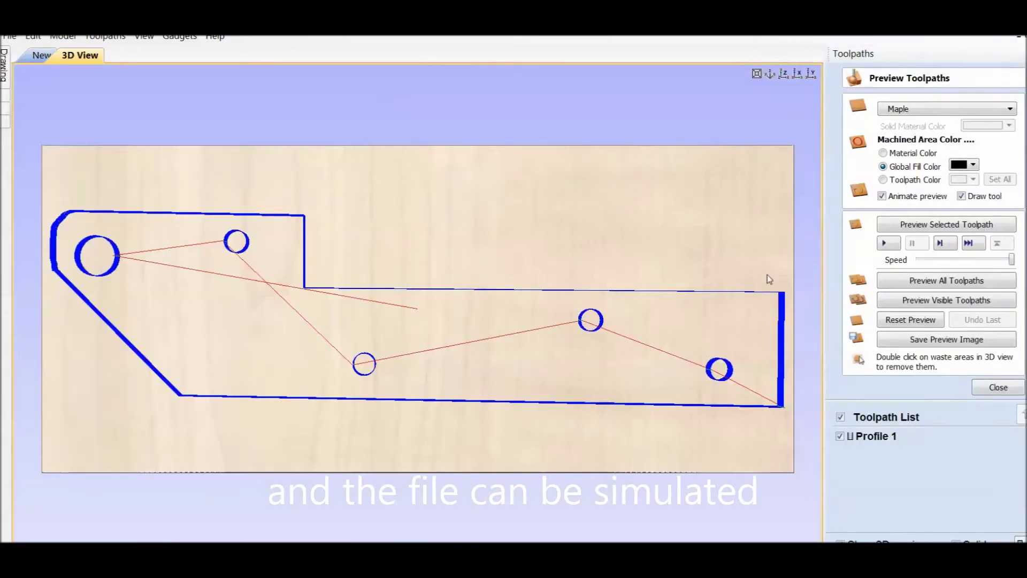
{"action": "left_click", "coordinate": [931, 281]}
{"action": "left_click_drag", "start_coordinate": [623, 394], "coordinate": [473, 350]}
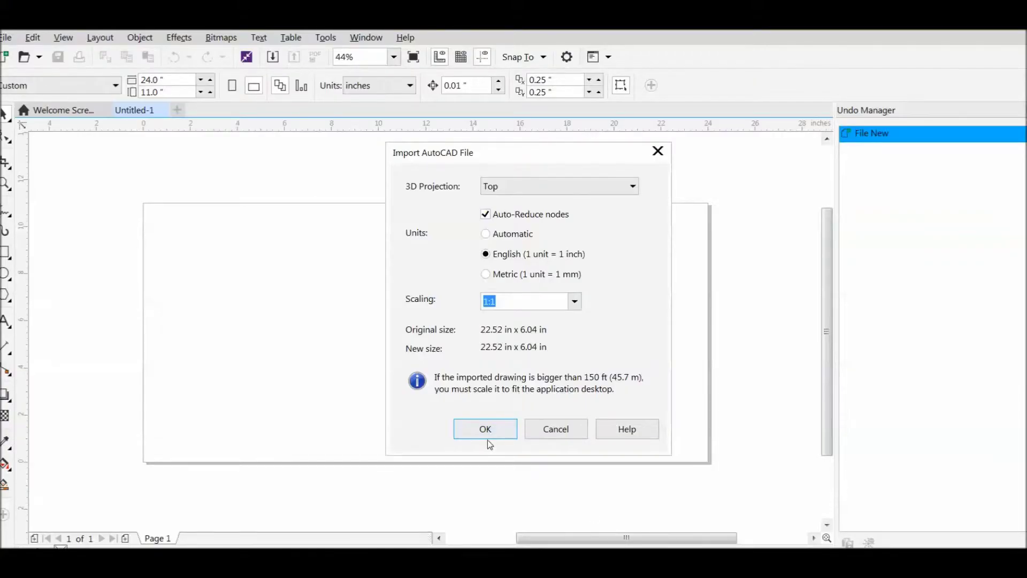
Import the plate DXF at 1:1 inch scale and place it on the page.
{"action": "left_click", "coordinate": [487, 438]}
{"action": "left_click", "coordinate": [144, 203]}
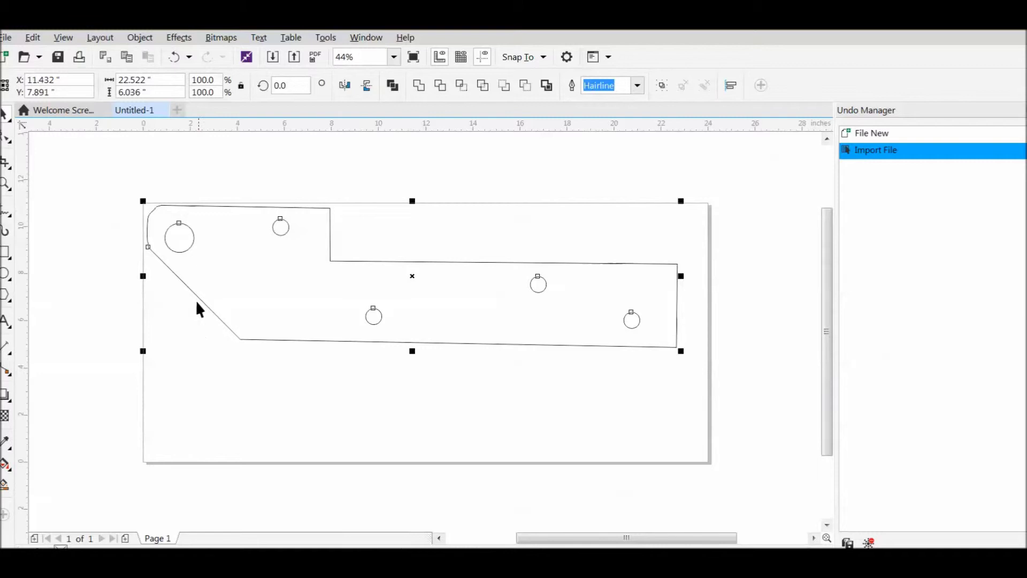
{"action": "key", "text": "F10"}
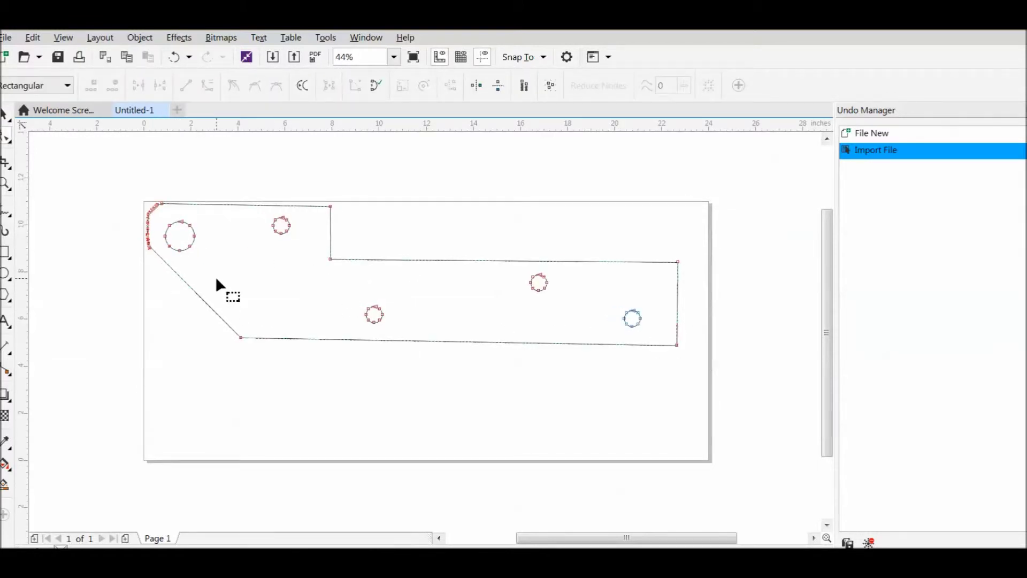
Export the drawing as an AutoCAD 2008-2013 DXF in inches named 'corel part'.
{"action": "scroll", "coordinate": [213, 284], "scroll_direction": "up", "scroll_amount": 1}
{"action": "left_click", "coordinate": [7, 37]}
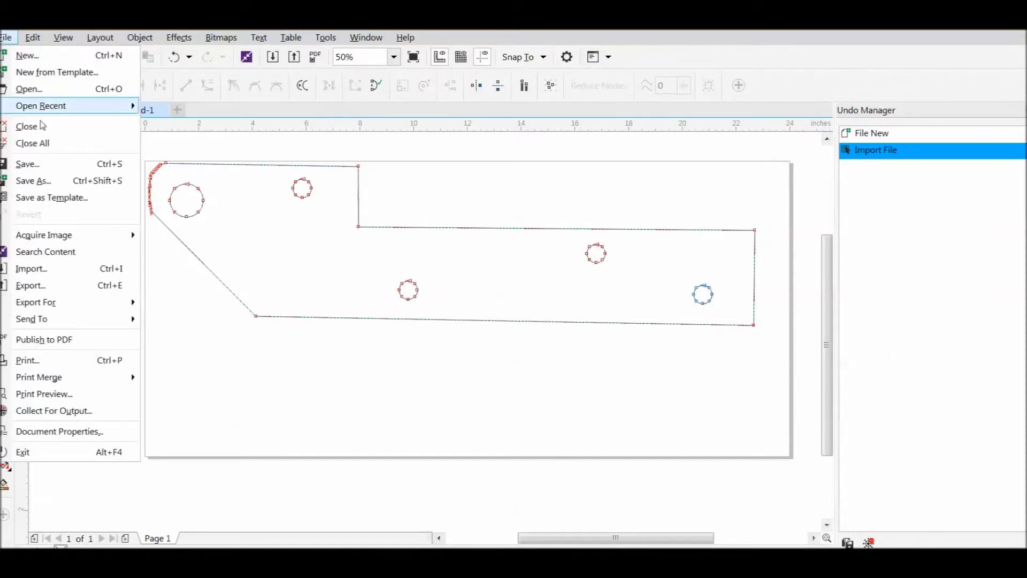
{"action": "left_click", "coordinate": [32, 284]}
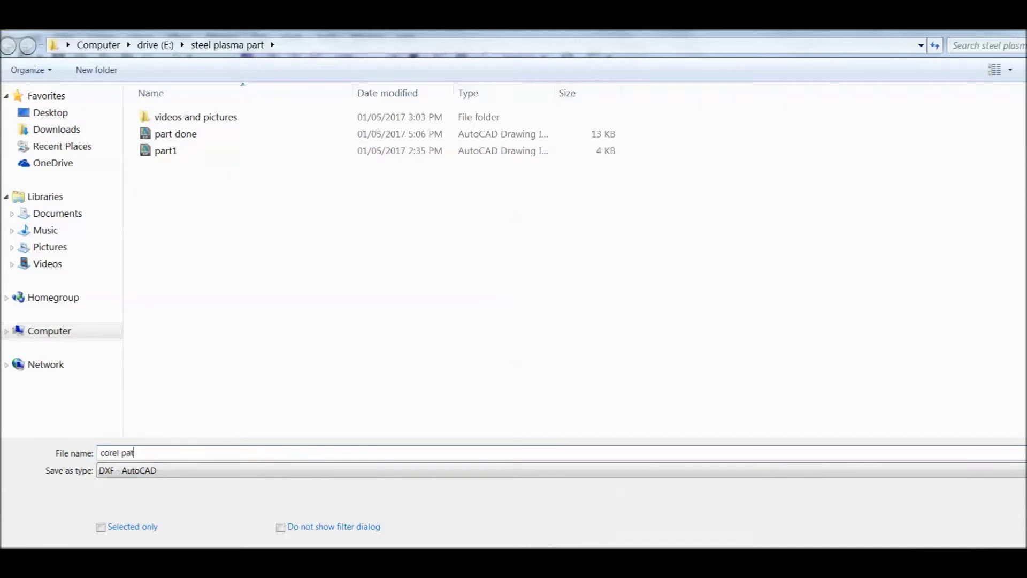
{"action": "key", "text": "Return"}
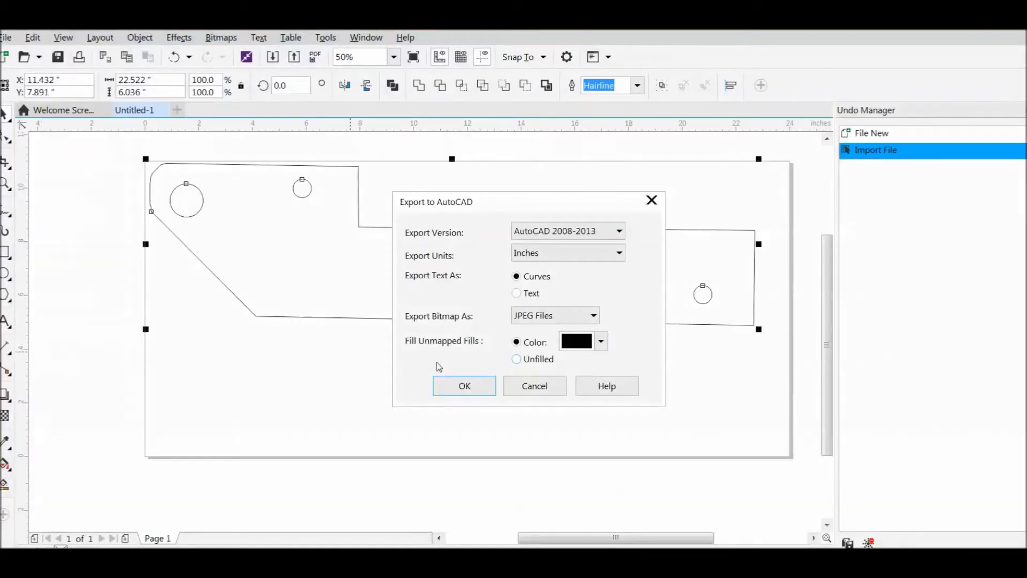
{"action": "left_click", "coordinate": [471, 388]}
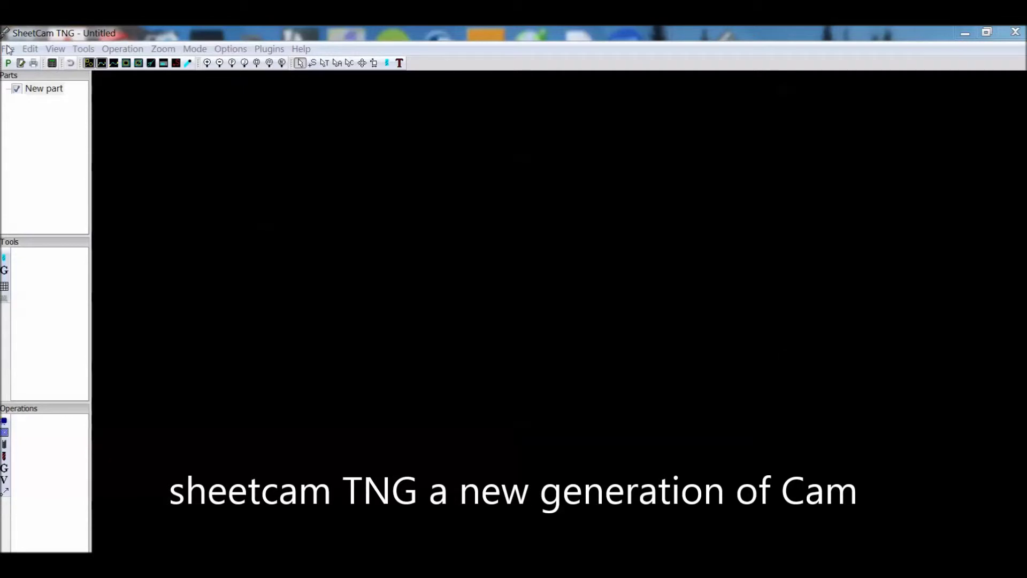
Import 'part done.dxf' as a drawing, keeping Inch scaling.
{"action": "left_click", "coordinate": [7, 48]}
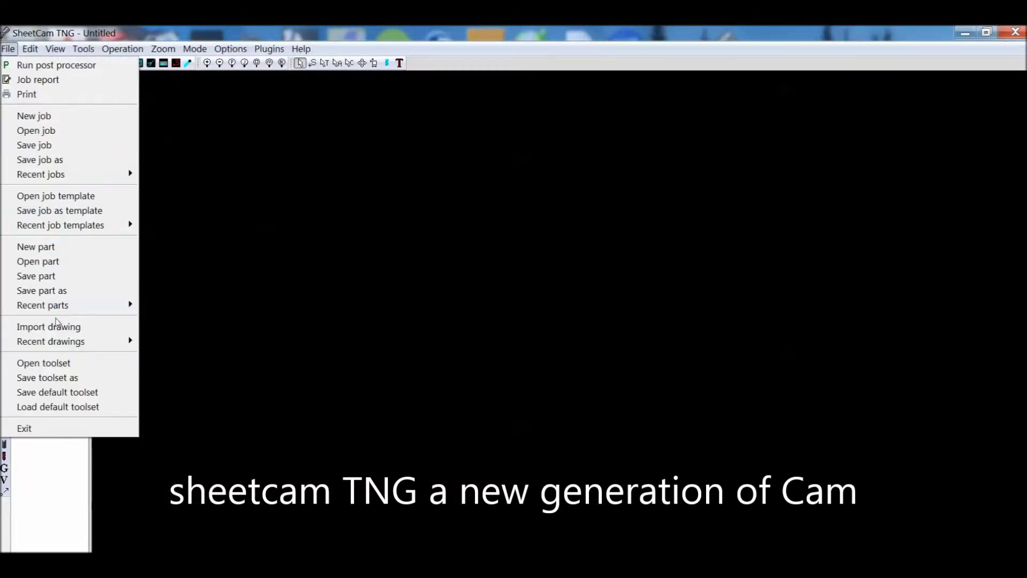
{"action": "left_click", "coordinate": [58, 325]}
{"action": "left_click", "coordinate": [435, 167]}
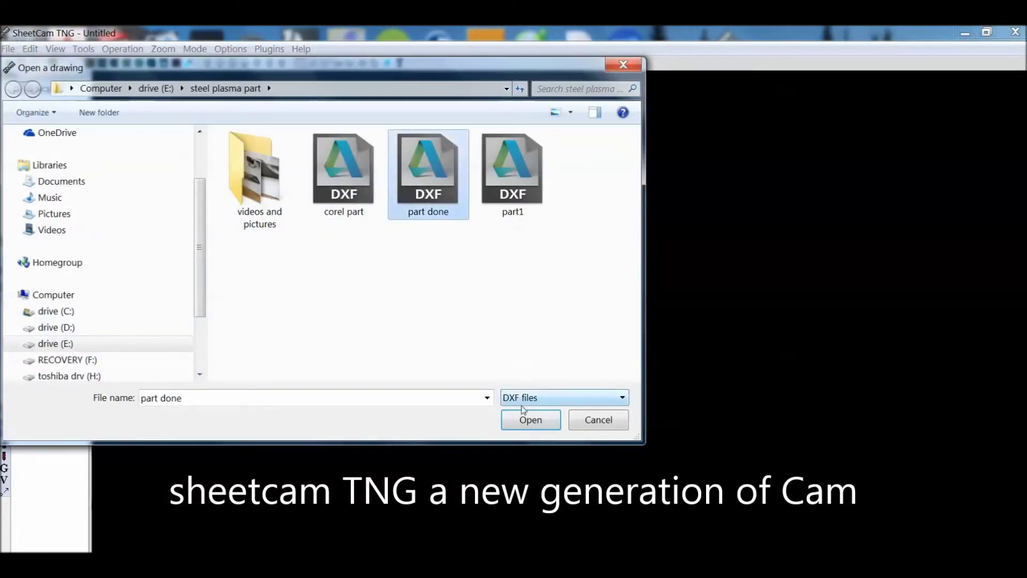
{"action": "left_click", "coordinate": [525, 419]}
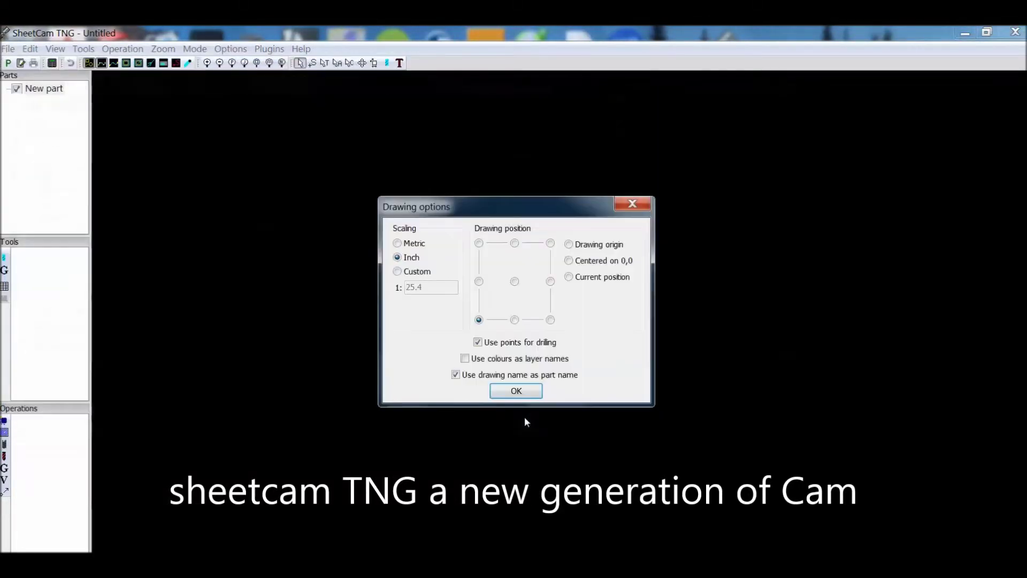
{"action": "left_click", "coordinate": [508, 393]}
Zoom and pan the view to frame the whole plate.
{"action": "mouse_move", "coordinate": [190, 296]}
{"action": "left_mouse_down"}
{"action": "mouse_move", "coordinate": [222, 318]}
{"action": "mouse_move", "coordinate": [276, 240]}
{"action": "left_mouse_up"}
{"action": "scroll", "coordinate": [206, 199], "scroll_direction": "up", "scroll_amount": 5}
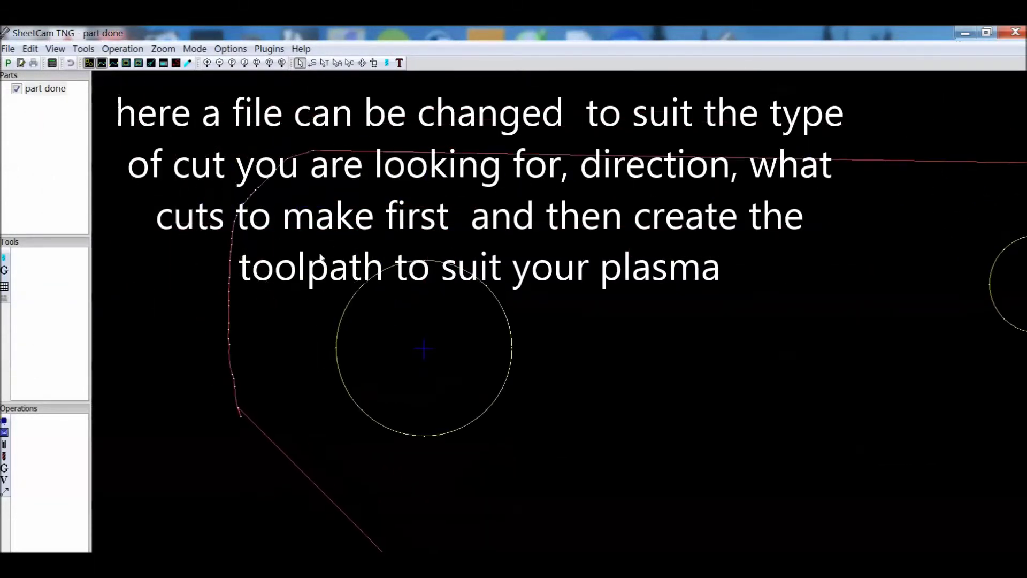
{"action": "scroll", "coordinate": [319, 259], "scroll_direction": "up", "scroll_amount": 3}
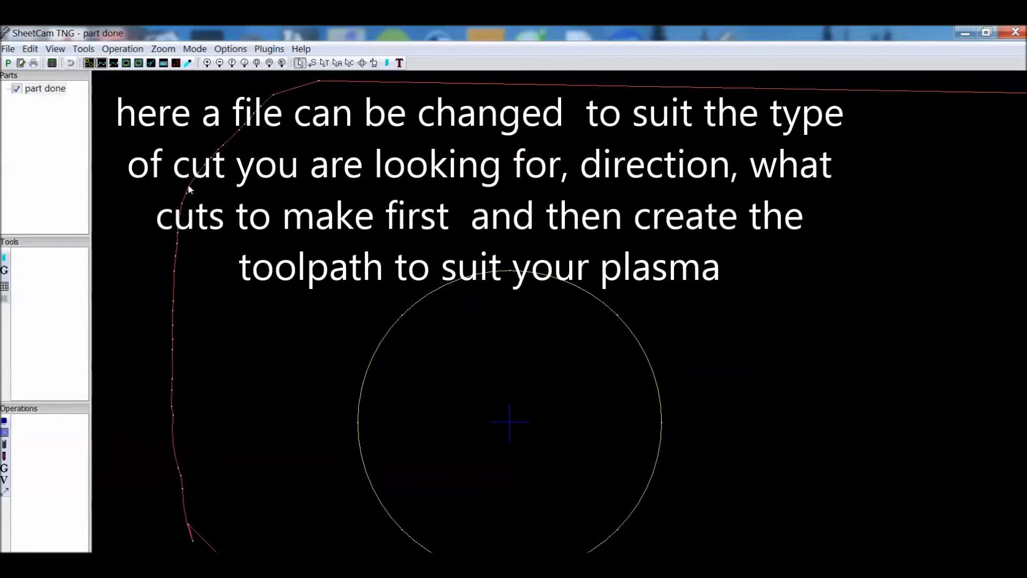
{"action": "scroll", "coordinate": [252, 225], "scroll_direction": "down", "scroll_amount": 5}
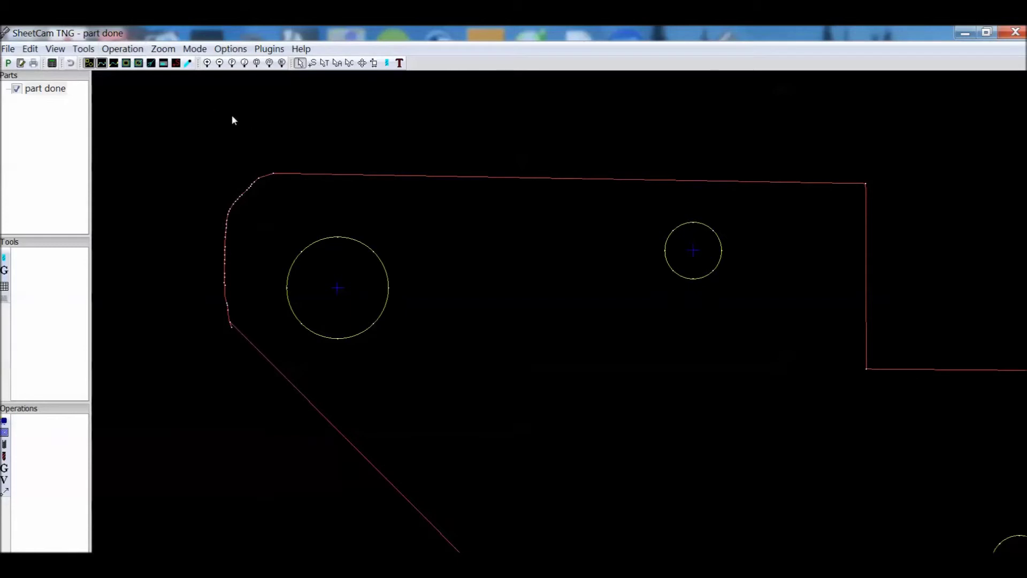
{"action": "scroll", "coordinate": [316, 171], "scroll_direction": "up", "scroll_amount": 1}
{"action": "scroll", "coordinate": [394, 216], "scroll_direction": "down", "scroll_amount": 5}
{"action": "middle_click_drag", "start_coordinate": [449, 264], "coordinate": [302, 266]}
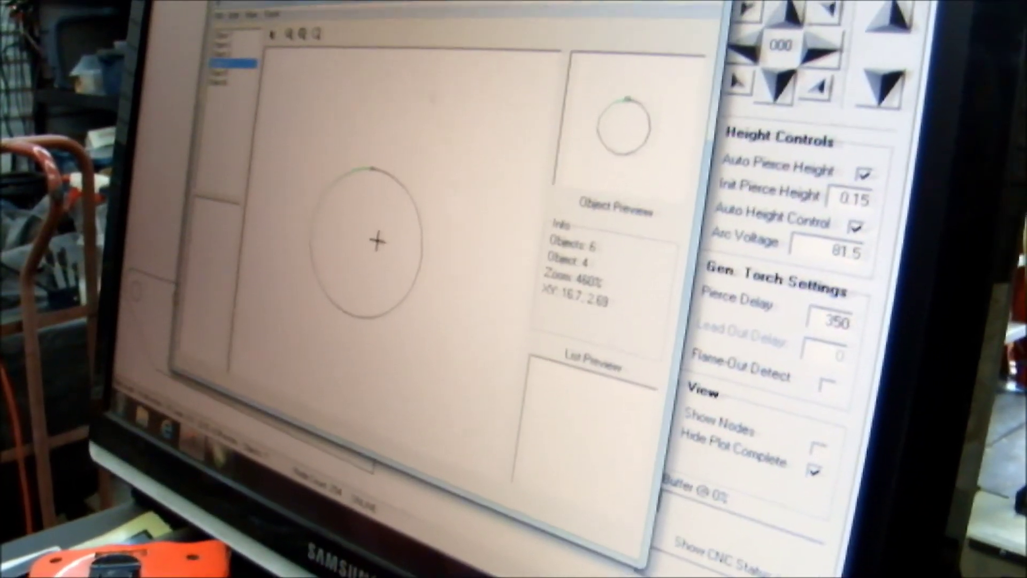
Set the cut start point on the enlarged hole circle (object 4) from its context menu.
{"action": "right_click", "coordinate": [384, 220]}
{"action": "left_click", "coordinate": [407, 262]}
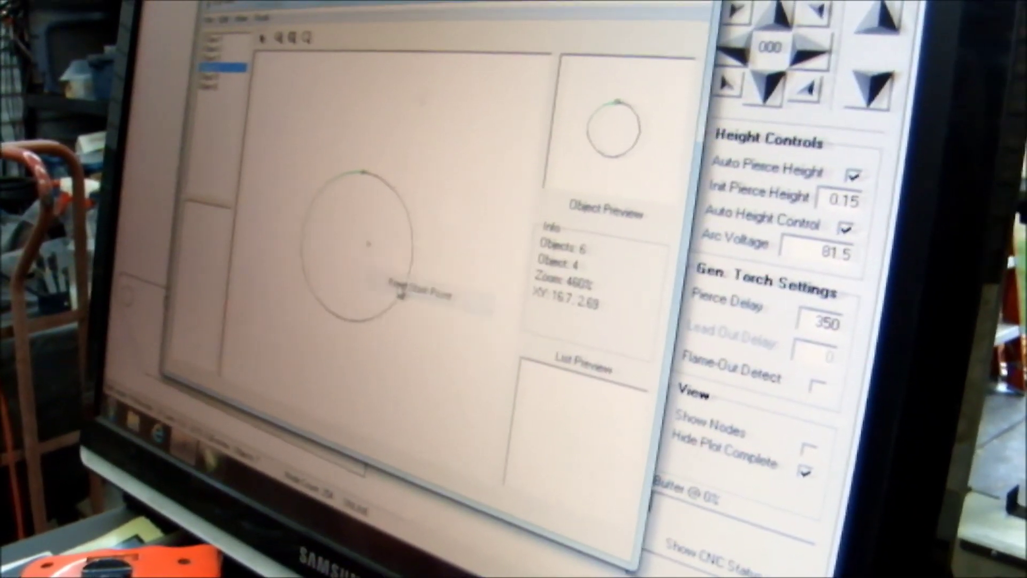